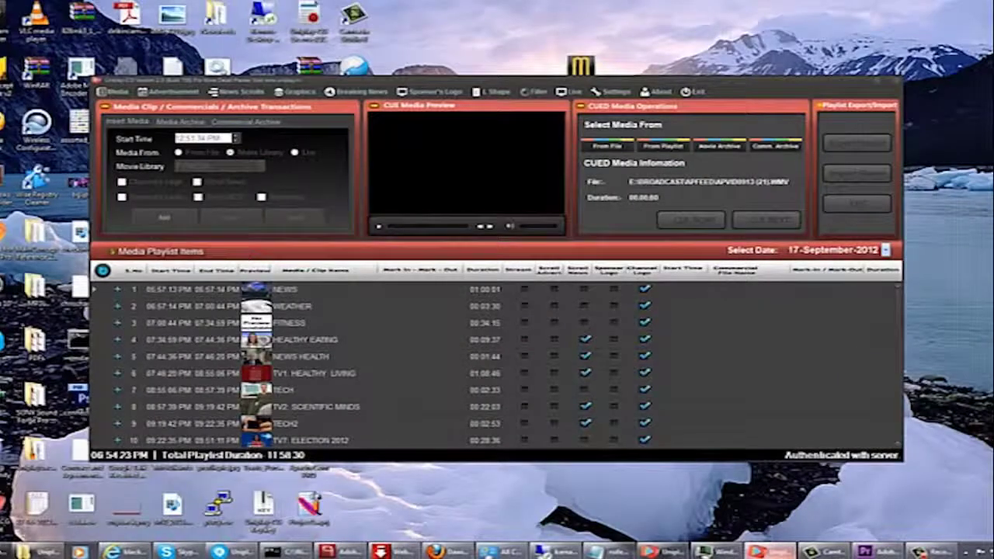
Switch to the Uniplay playout monitor window with Alt+Tab
key(alt+Tab)
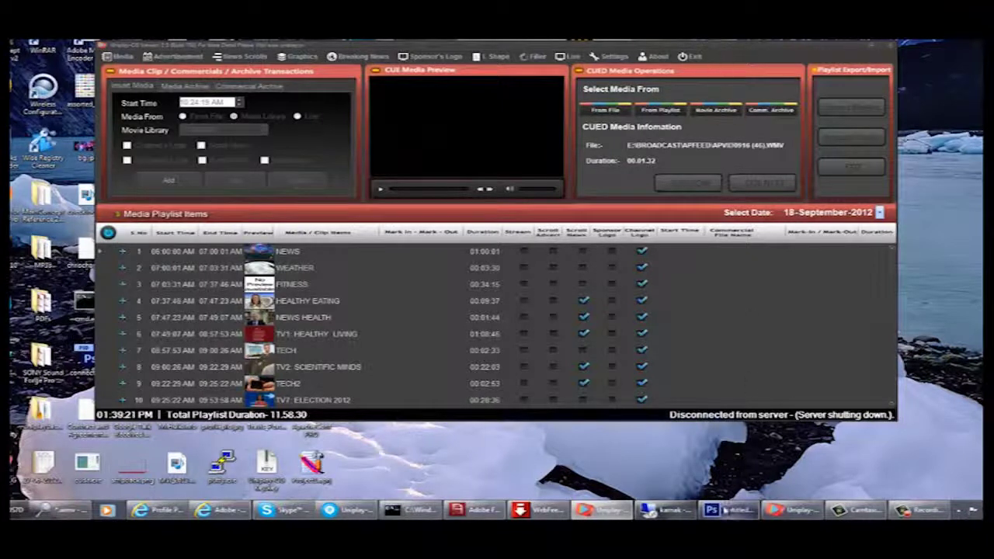
Close the playout monitor to reveal the 18 September 2012 media playlist items
click(778, 510)
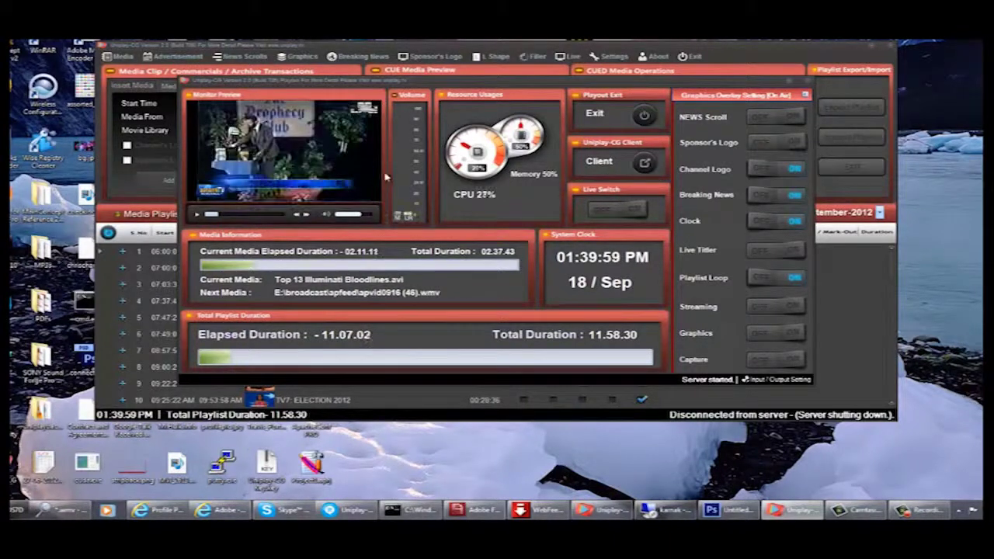
click(794, 84)
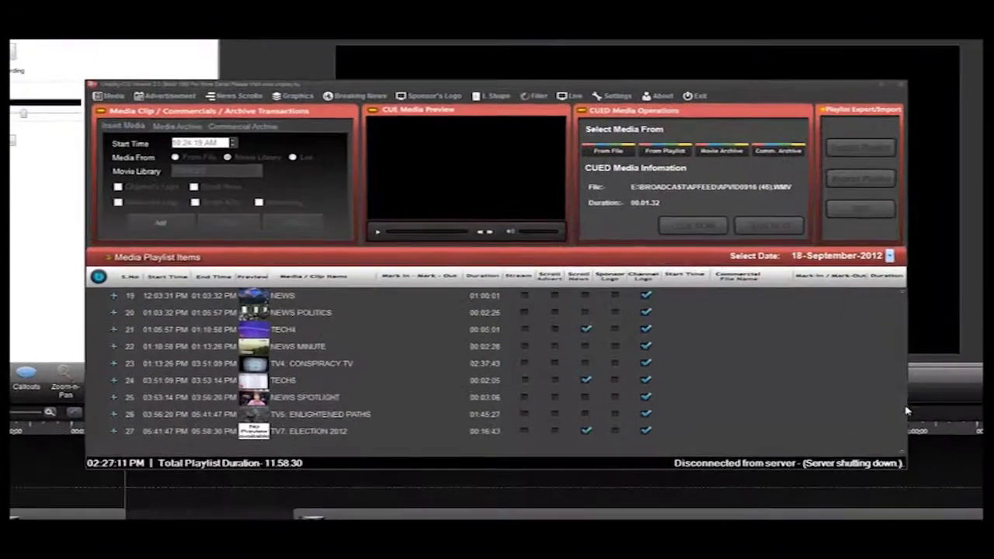
Scroll through the playlist items and bring up the Select Date calendar
scroll(839, 335, up, 3)
scroll(981, 372, up, 3)
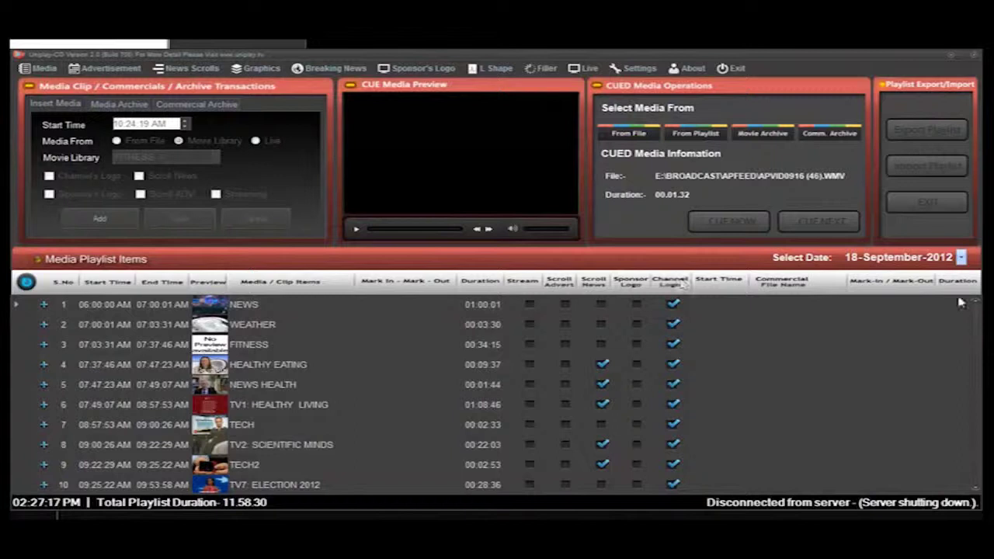
scroll(976, 328, down, 6)
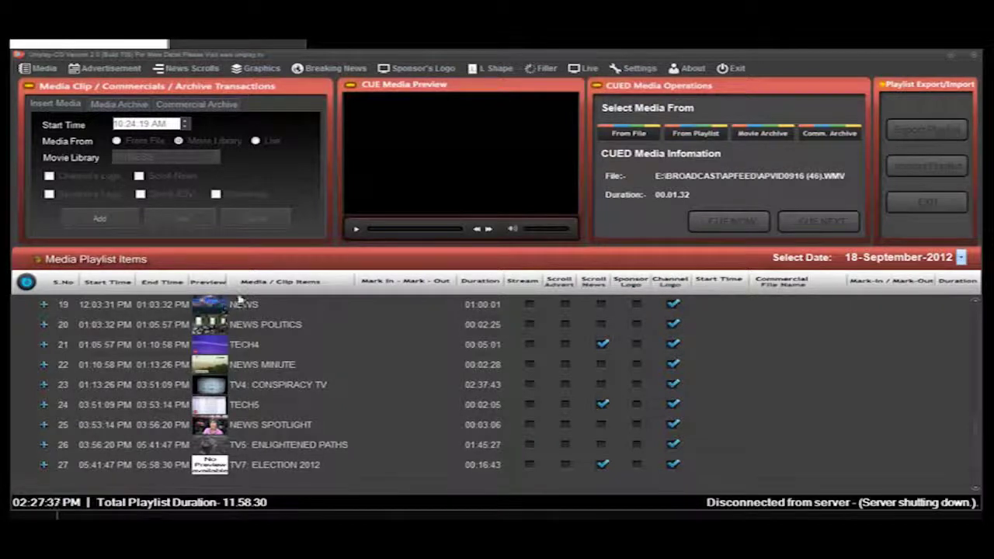
click(961, 258)
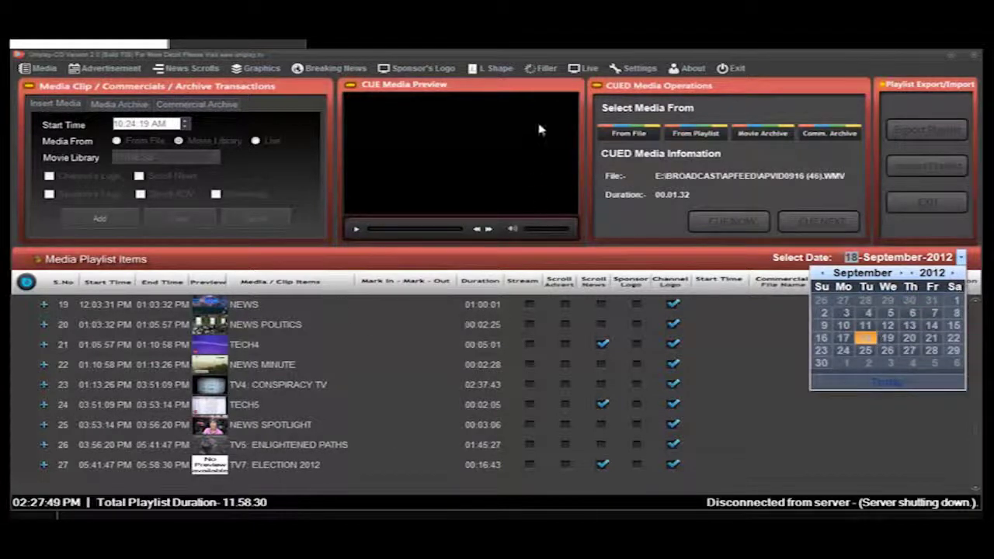
click(549, 69)
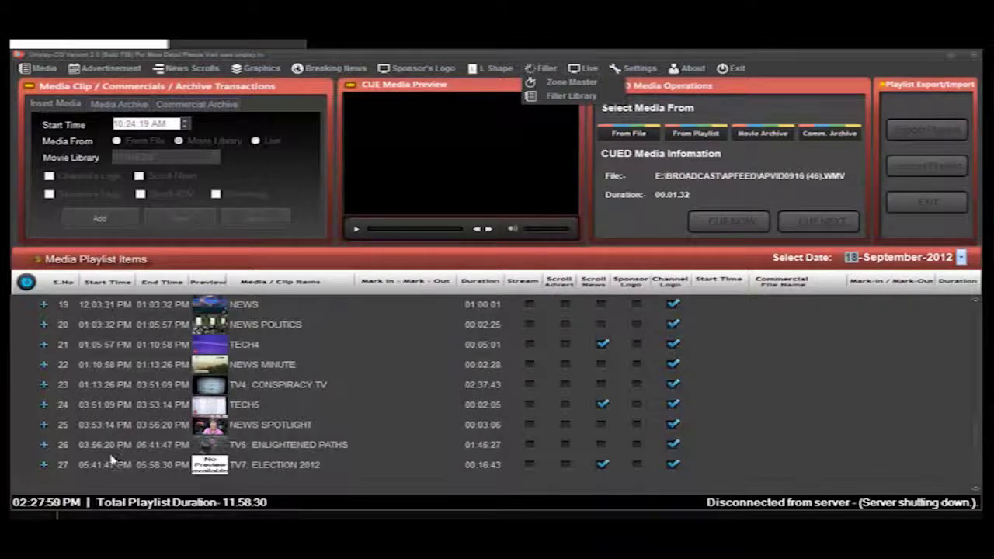
click(584, 69)
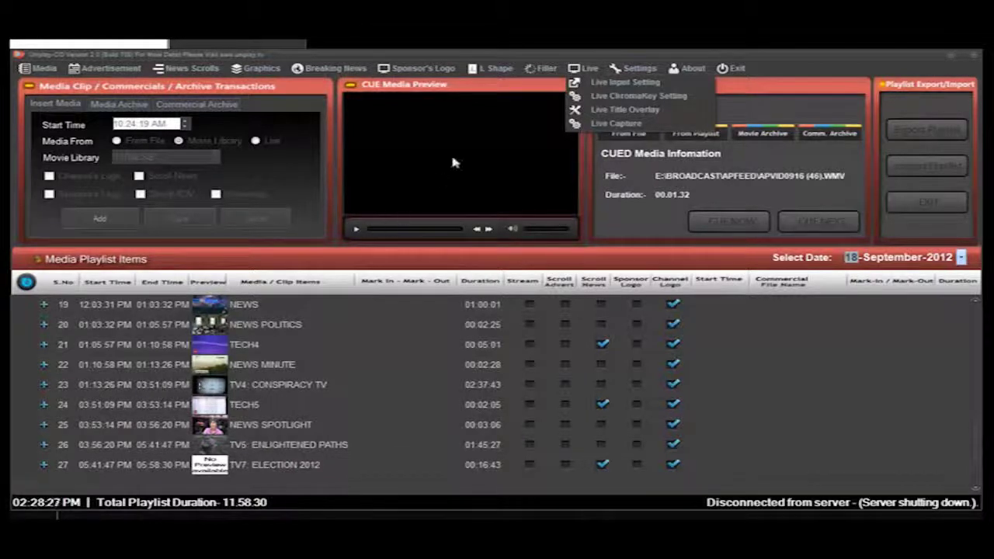
mouse_move(550, 68)
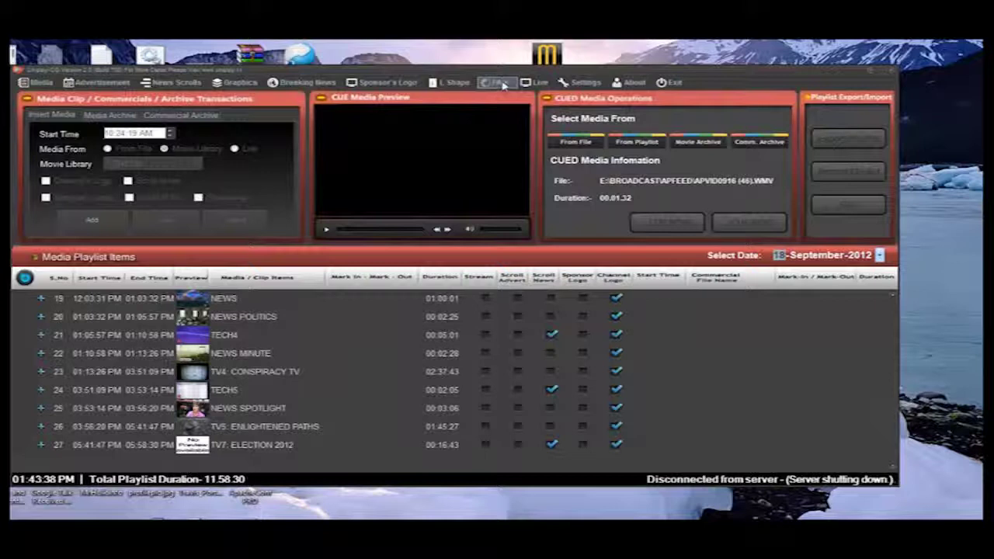
Open Filler > Filler Library and scroll its Songs List to the bottom and back
click(502, 84)
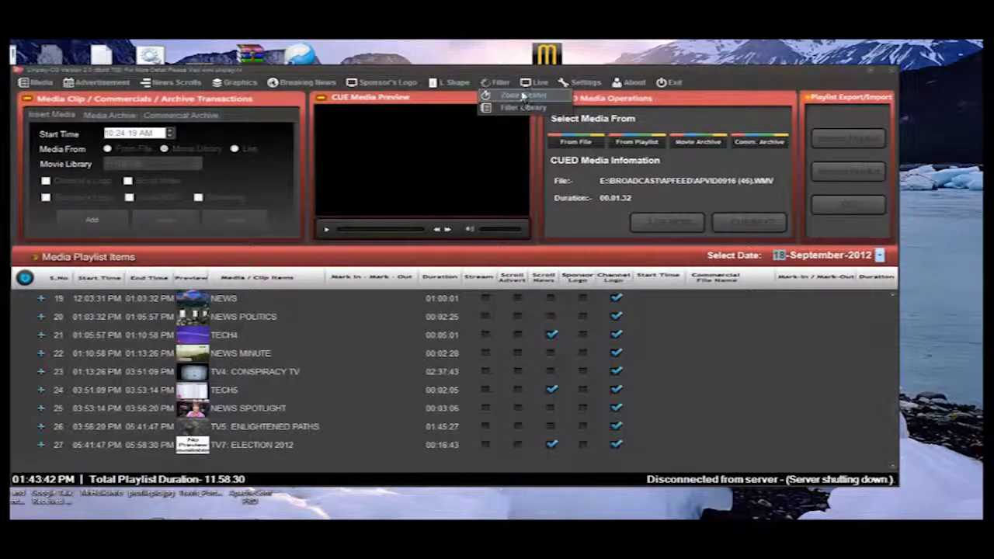
click(519, 108)
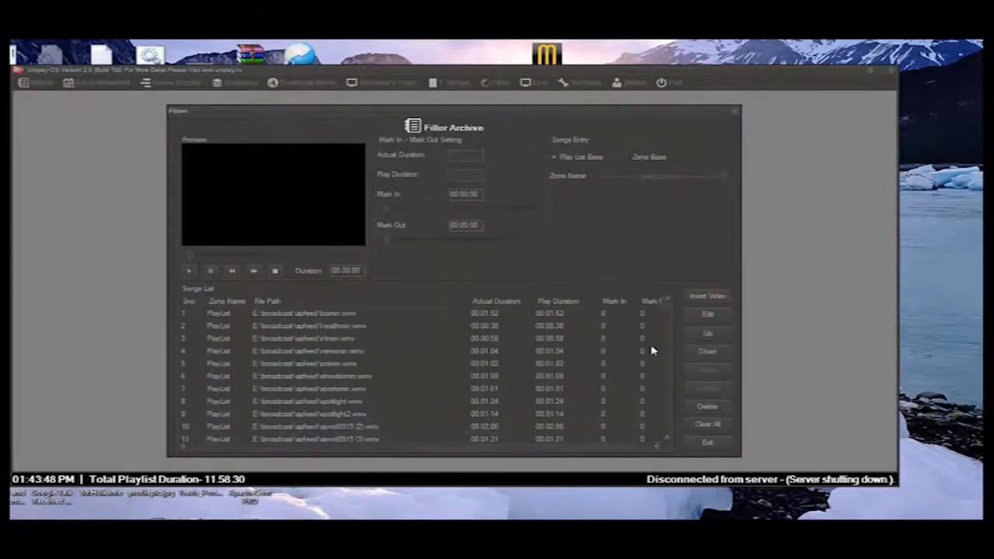
drag(666, 311, 674, 431)
scroll(674, 431, down, 3)
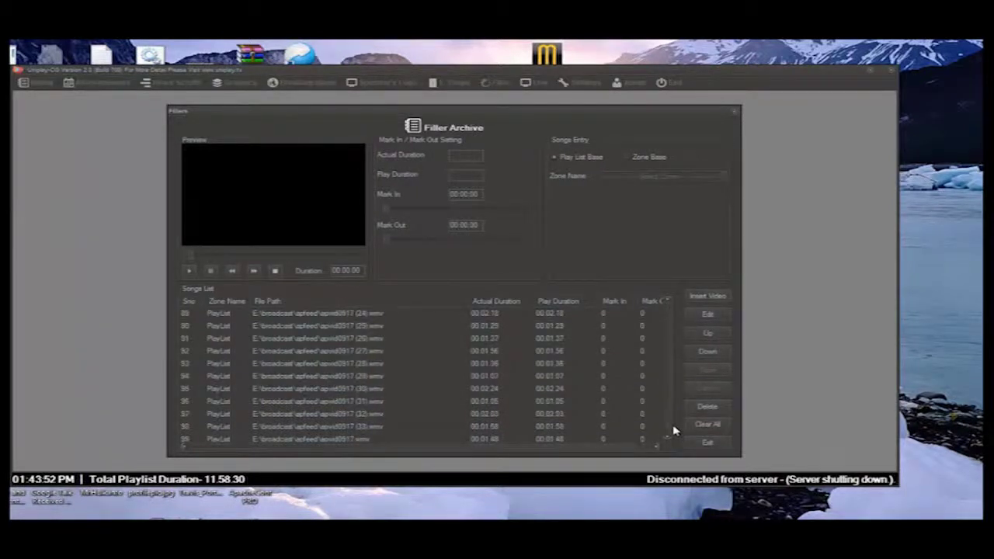
scroll(675, 435, down, 2)
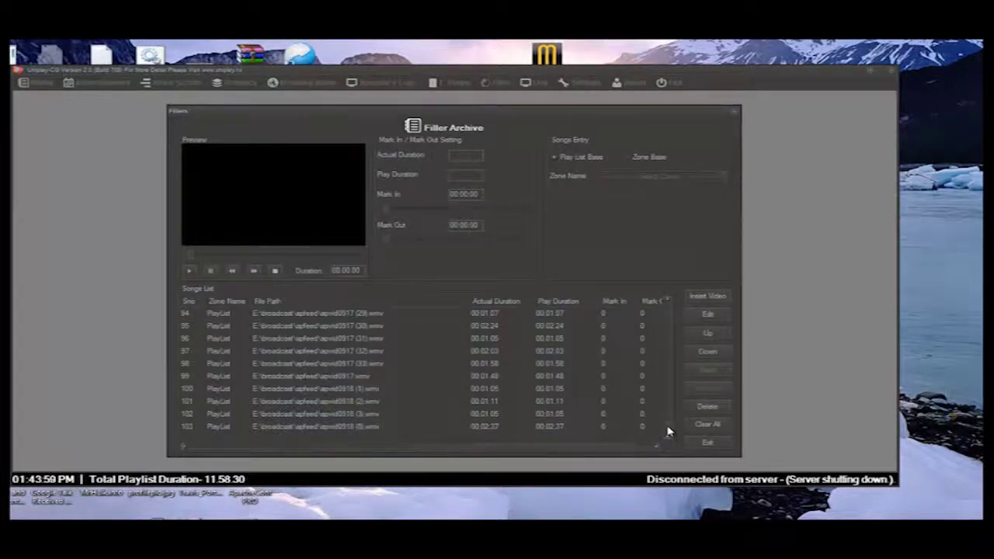
drag(669, 431, 671, 368)
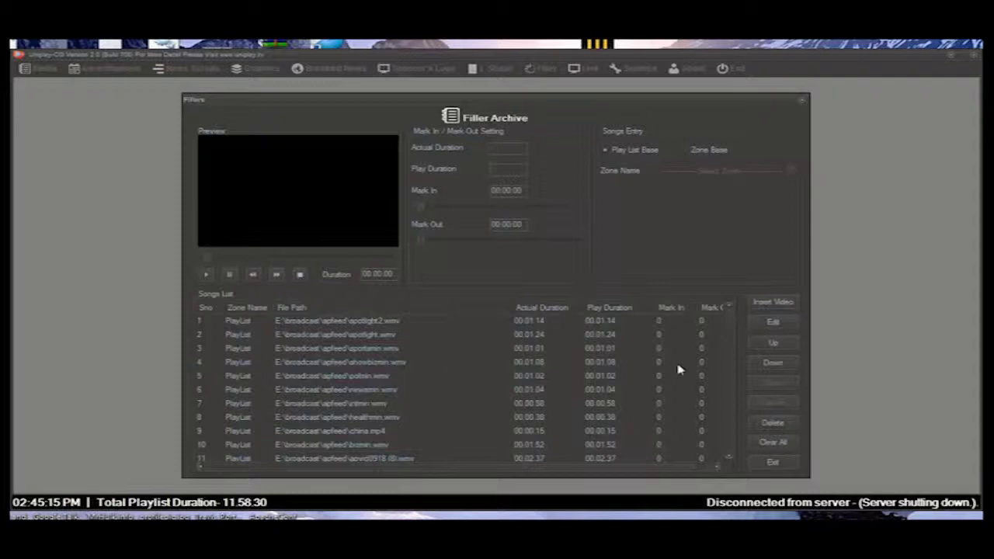
Clear All filler records, confirm the deletion and dismiss the cleared message
click(772, 444)
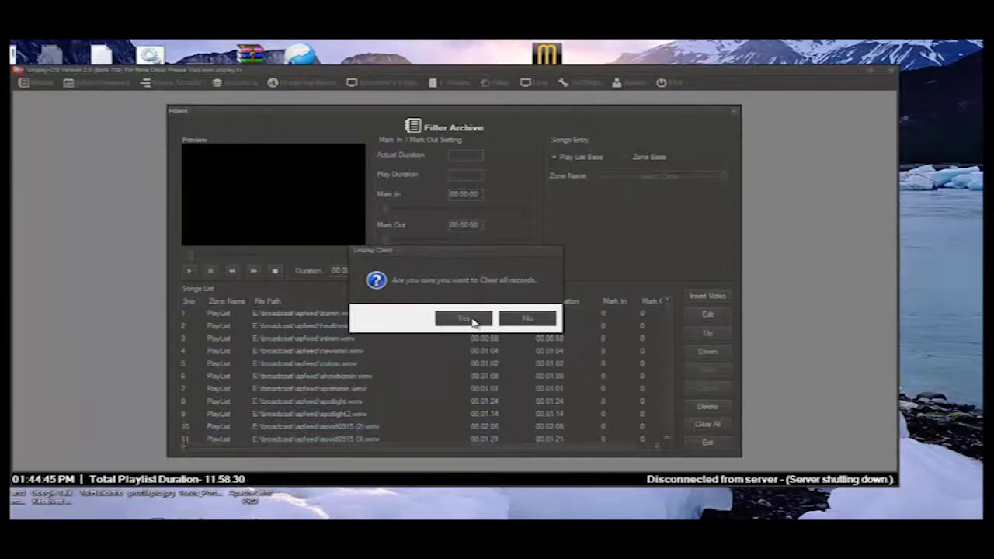
click(468, 320)
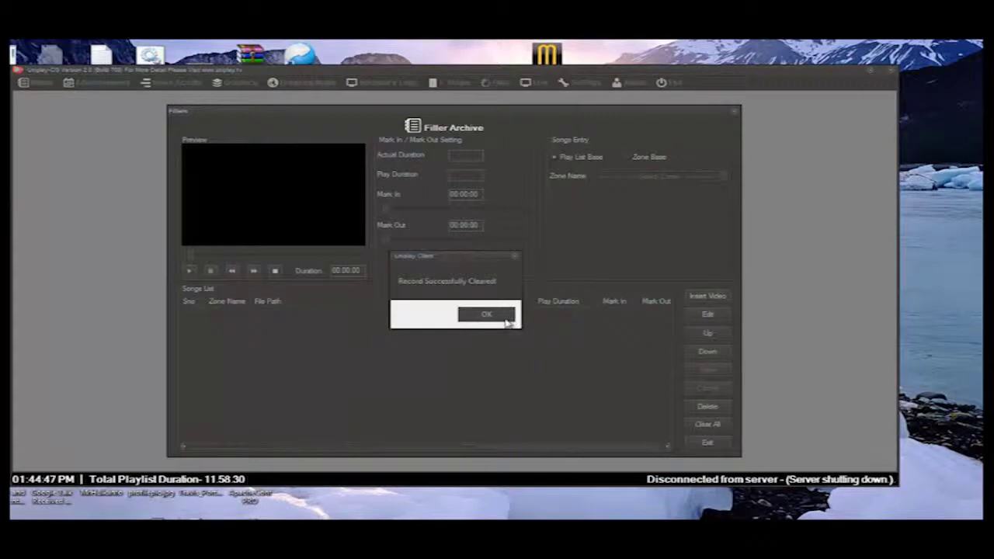
click(507, 320)
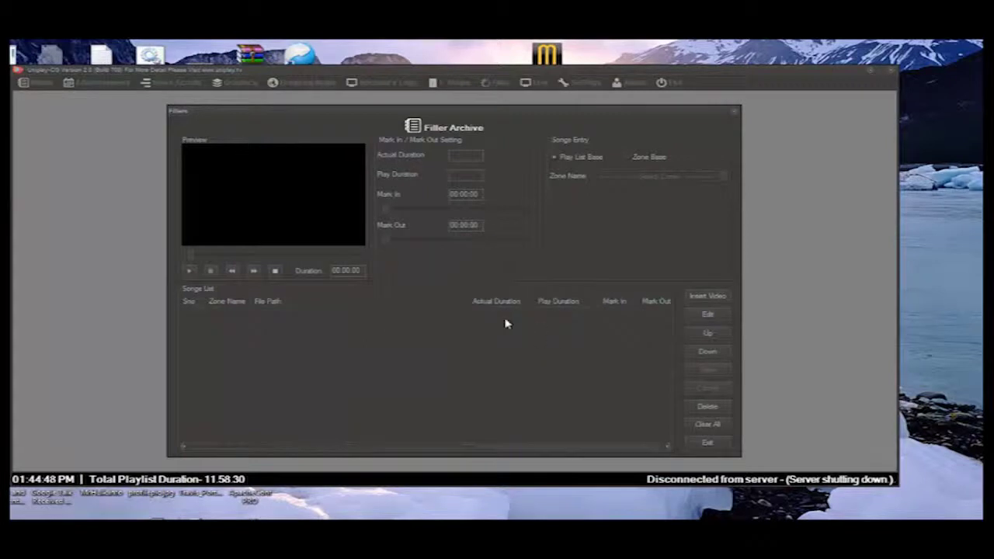
Insert spotlight2.wmv and apvid0918 (3).wmv from E:\broadcast\apfeed into the Filler Archive
click(710, 296)
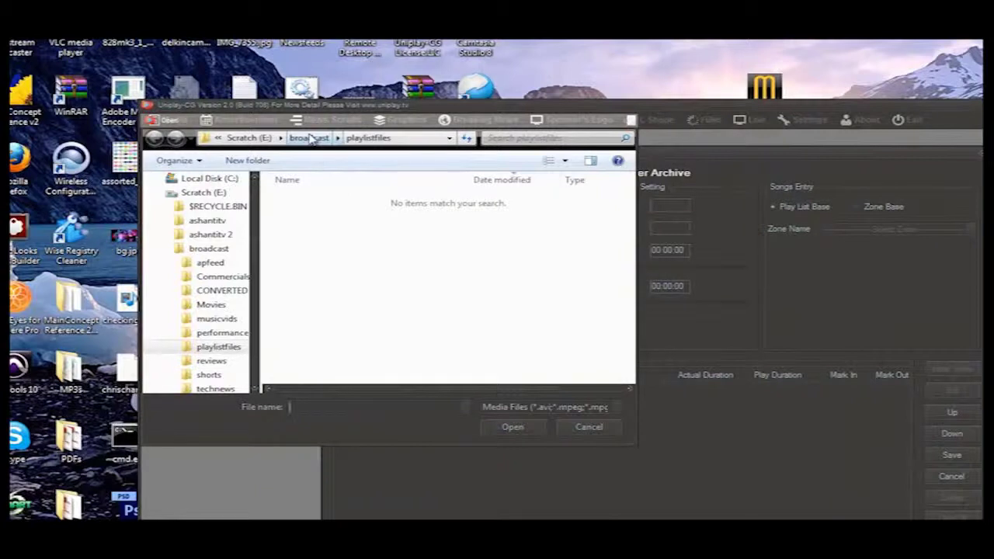
click(310, 137)
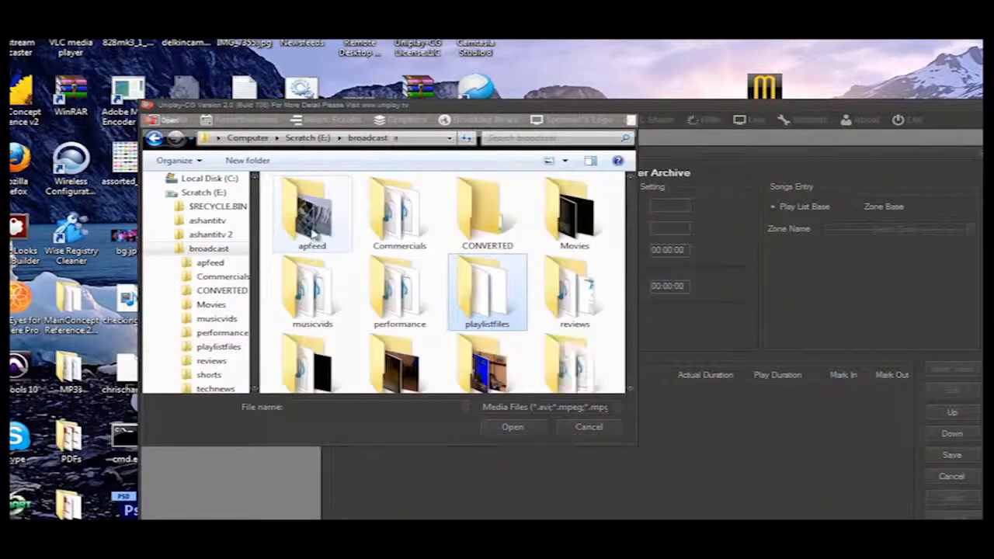
double_click(314, 232)
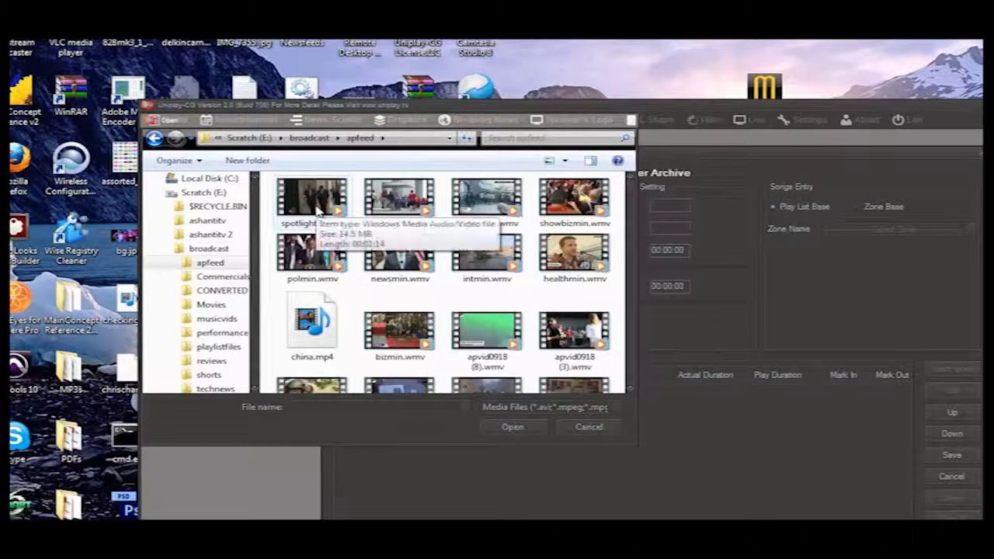
click(317, 214)
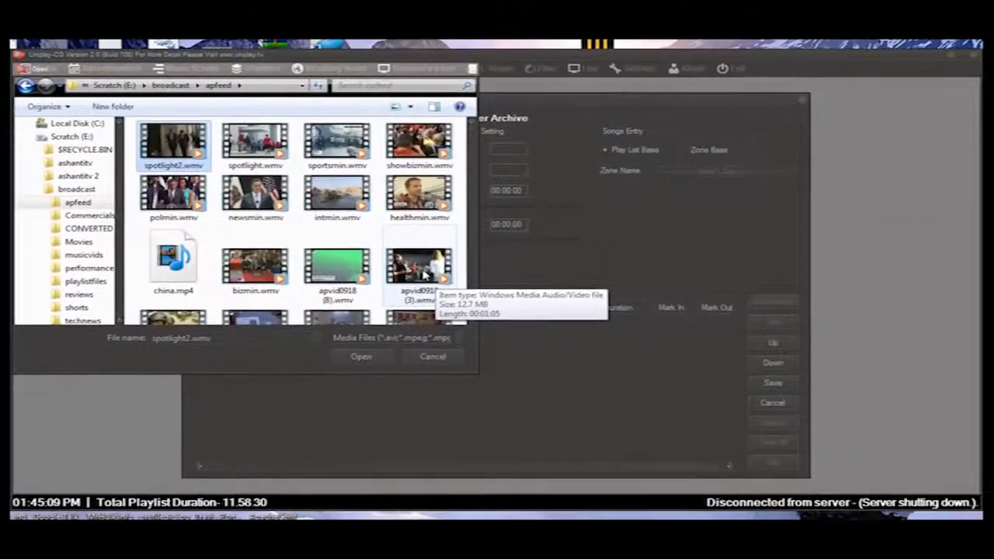
ctrl+click(476, 296)
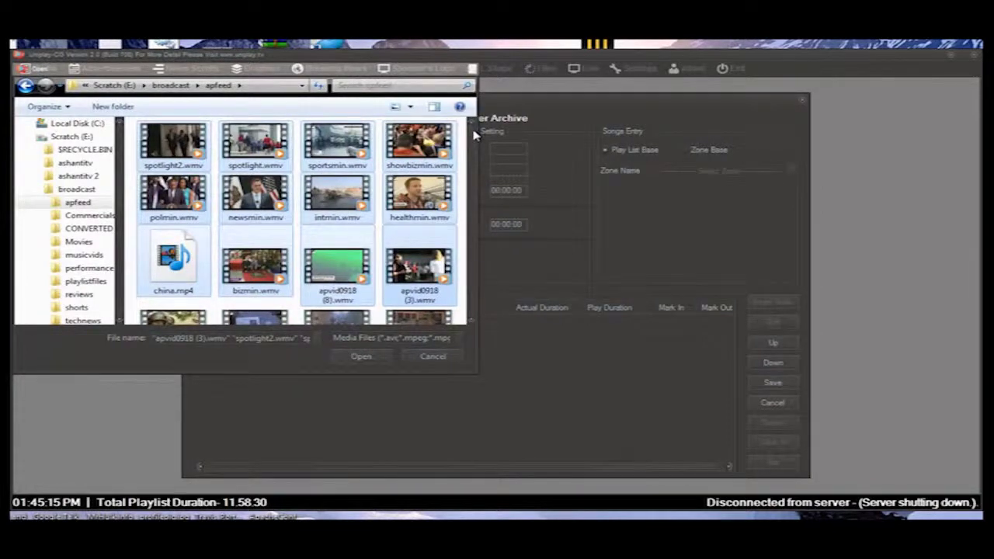
click(362, 356)
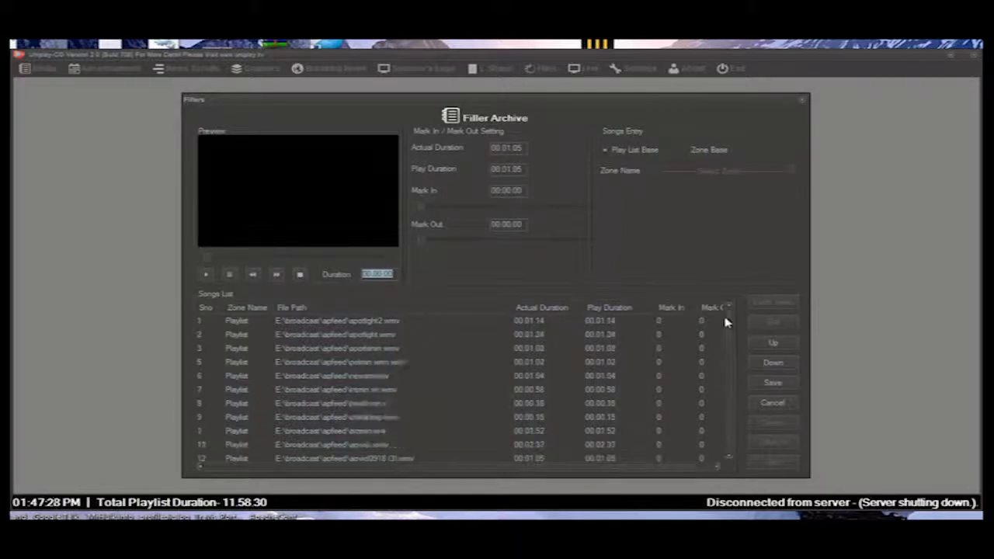
Save the Filler Archive list and acknowledge the 'Record saved successfully' message
click(771, 384)
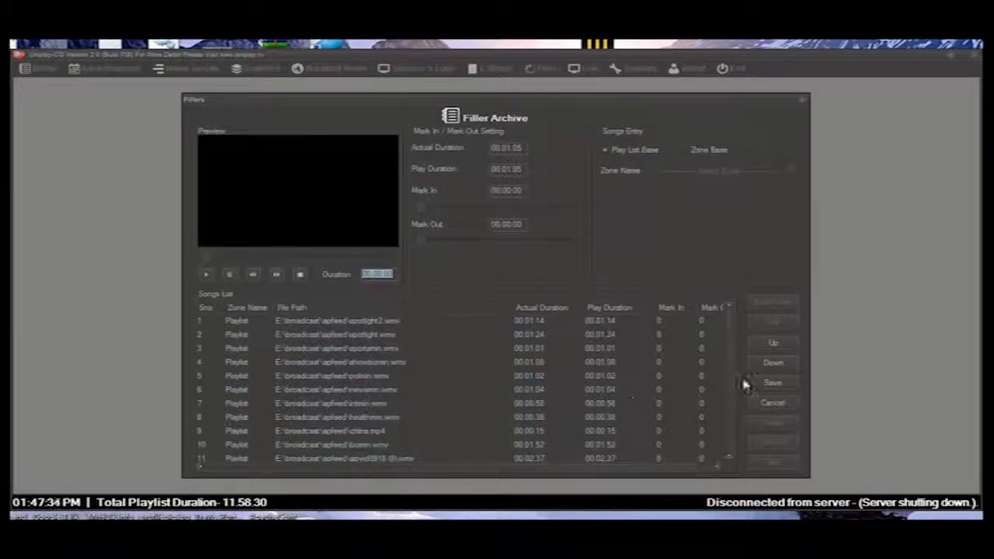
click(768, 384)
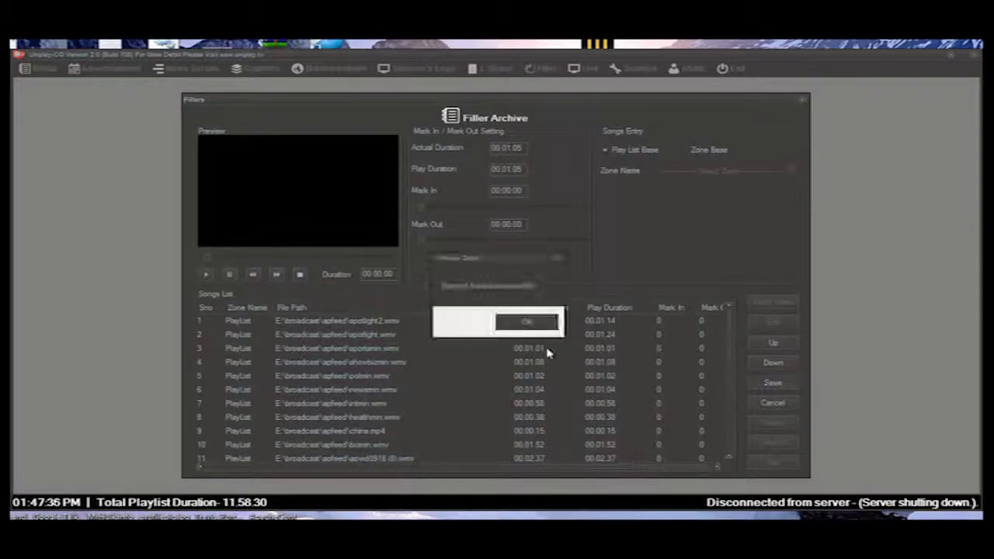
click(525, 324)
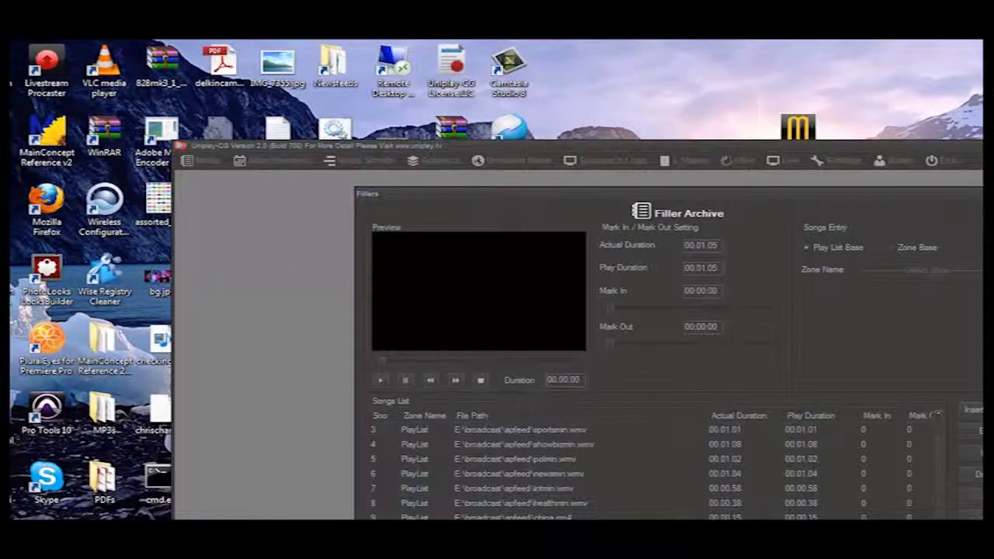
Filter Explorer's apfeed folder to Windows Media Audio/Video files only
key(alt+Tab)
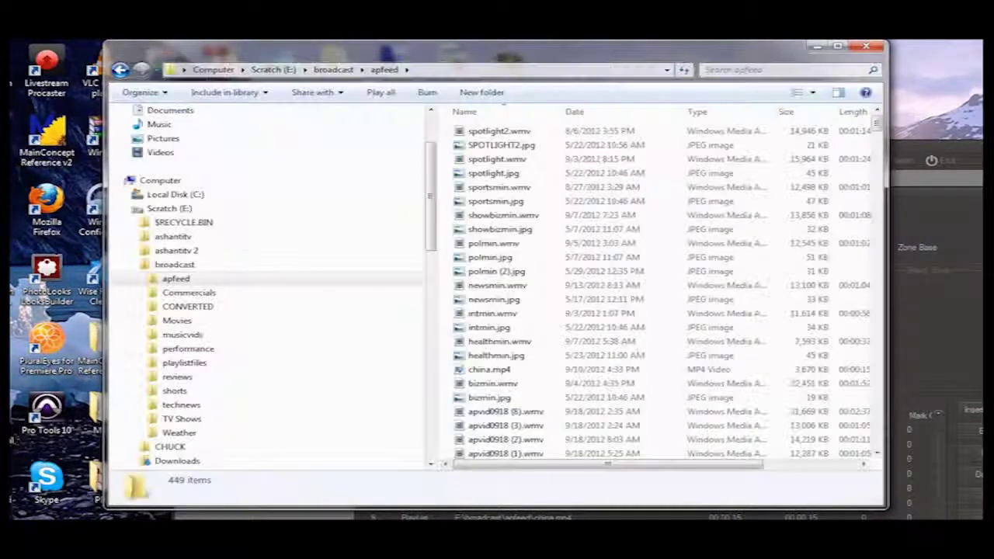
click(767, 114)
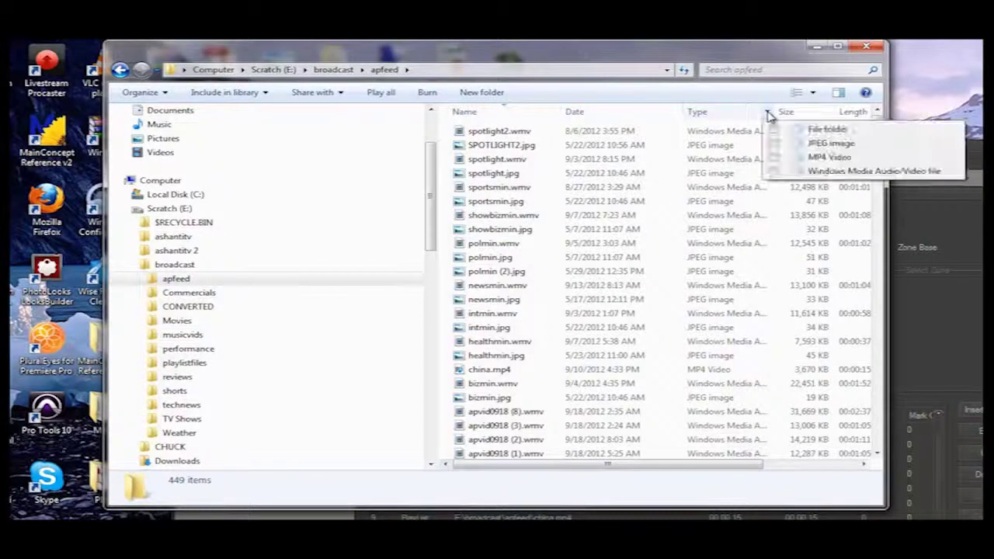
click(774, 171)
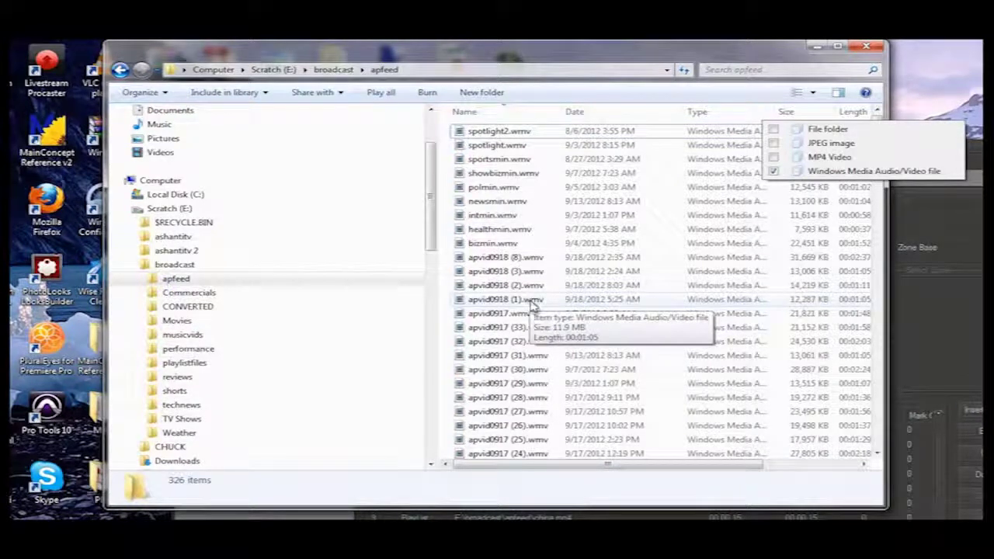
Apply the filter and select the clips from spotlight2.wmv down to apvid0918 (1).wmv
click(528, 304)
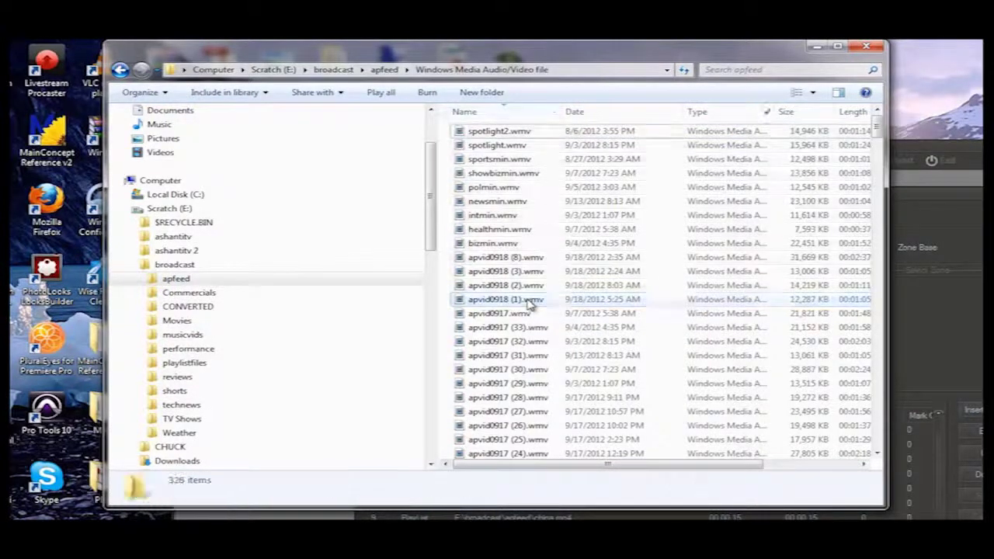
click(525, 303)
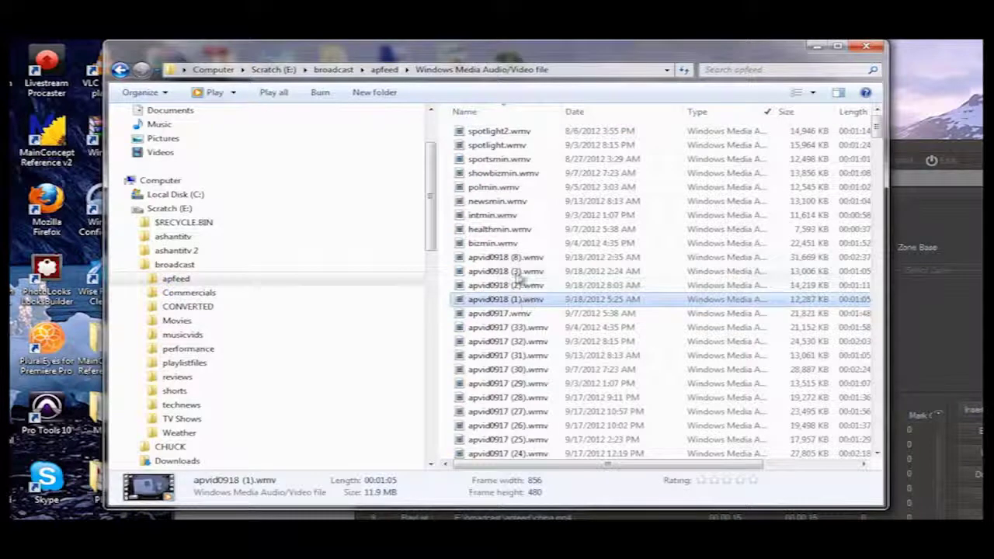
shift+click(514, 134)
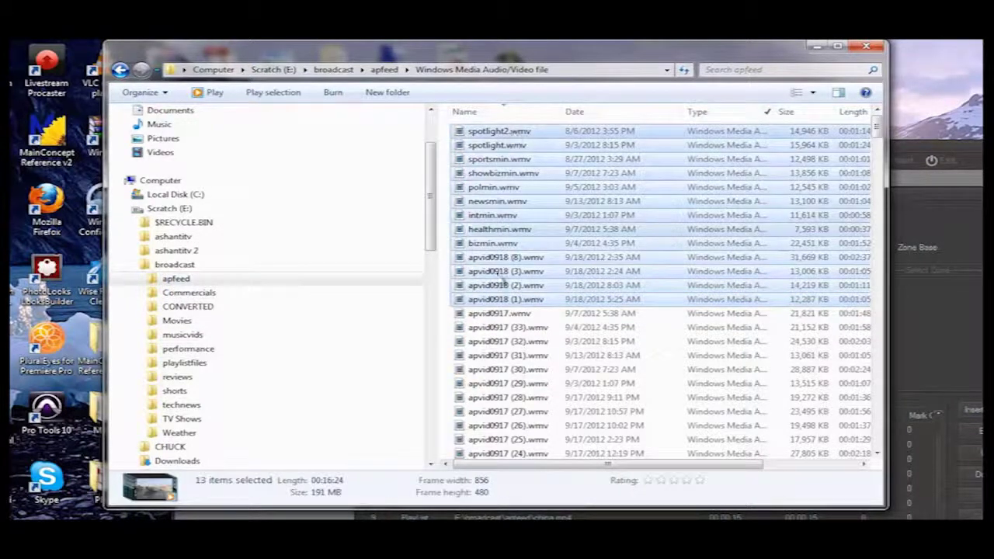
click(519, 303)
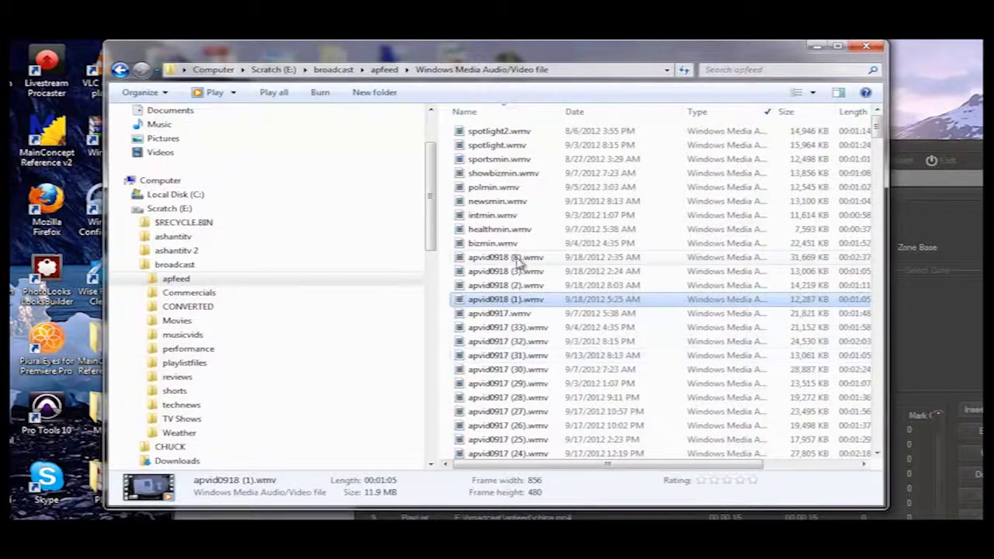
click(520, 285)
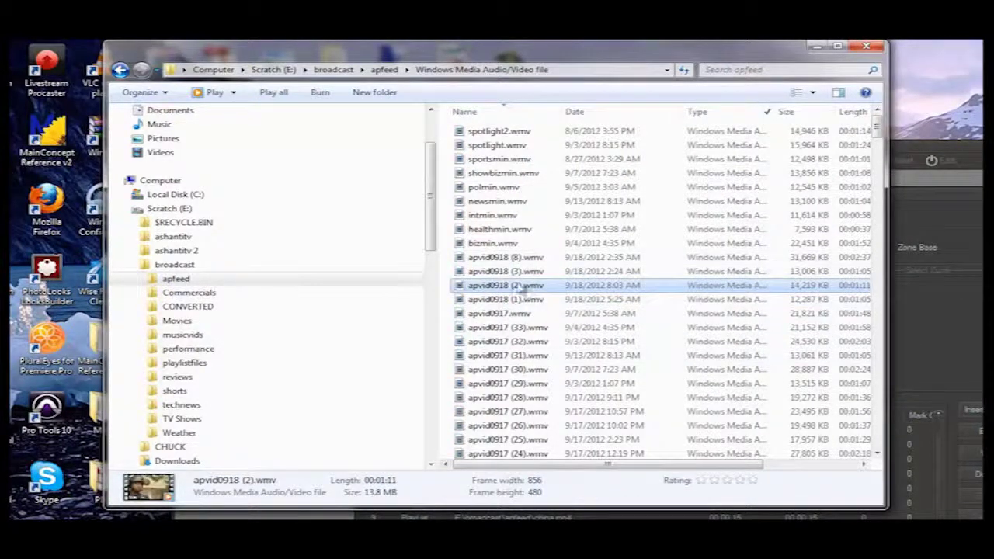
shift+click(515, 133)
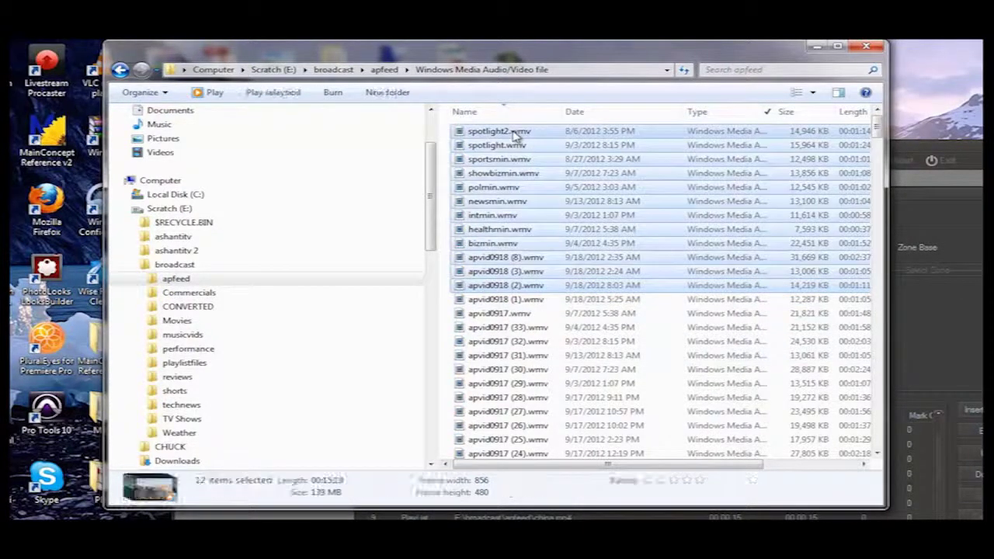
click(519, 301)
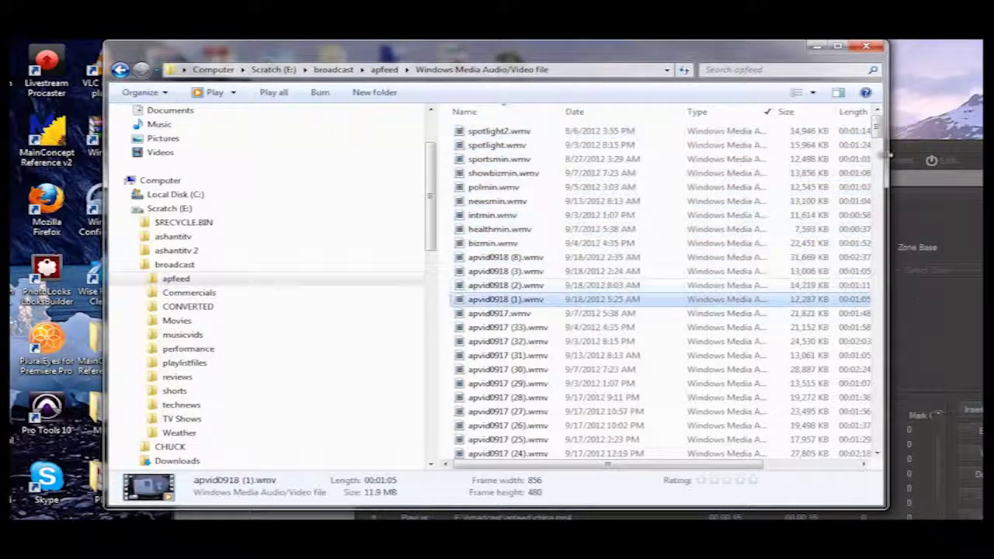
Extend the selection down through apvid0915 (5).wmv, totalling 88 clips
drag(876, 124, 875, 184)
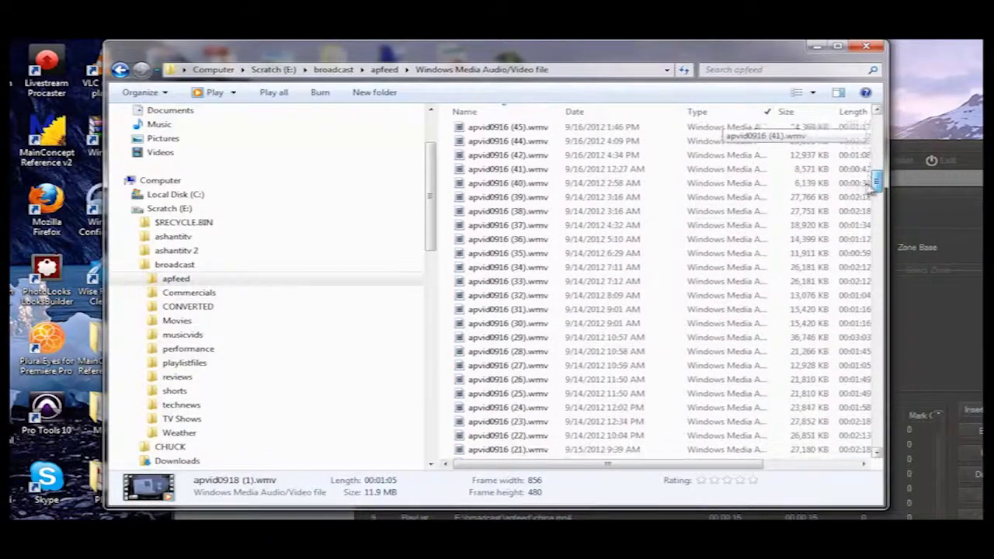
shift+click(518, 422)
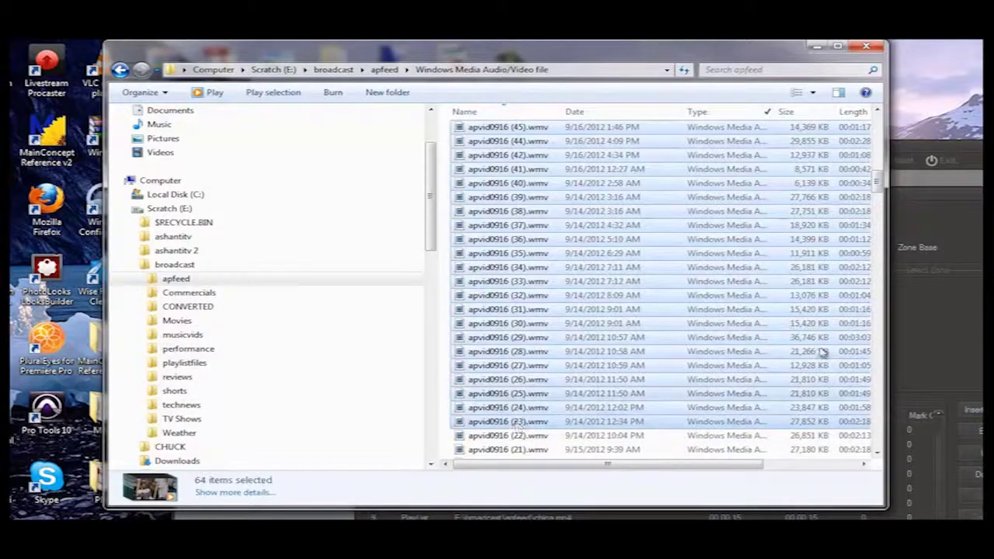
drag(822, 351, 877, 208)
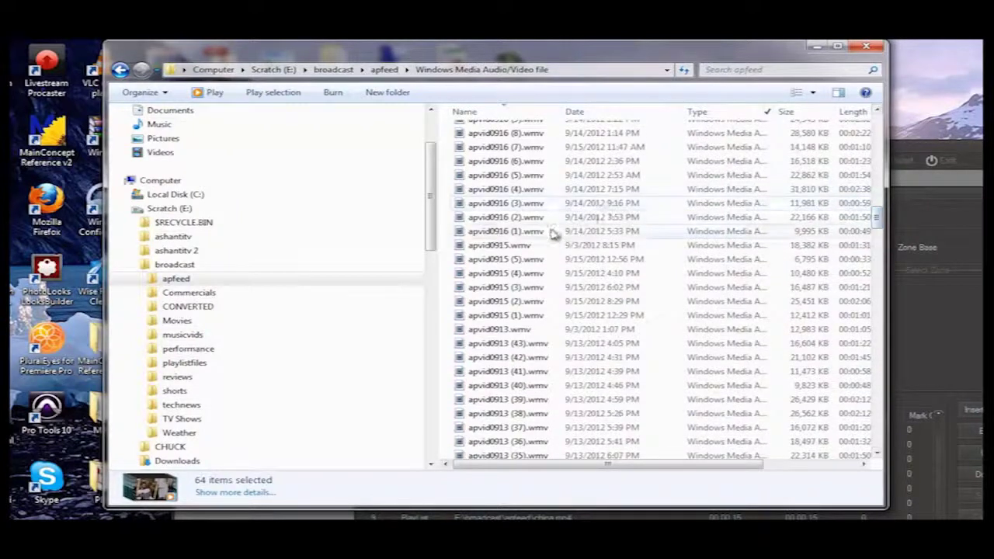
drag(553, 234, 549, 235)
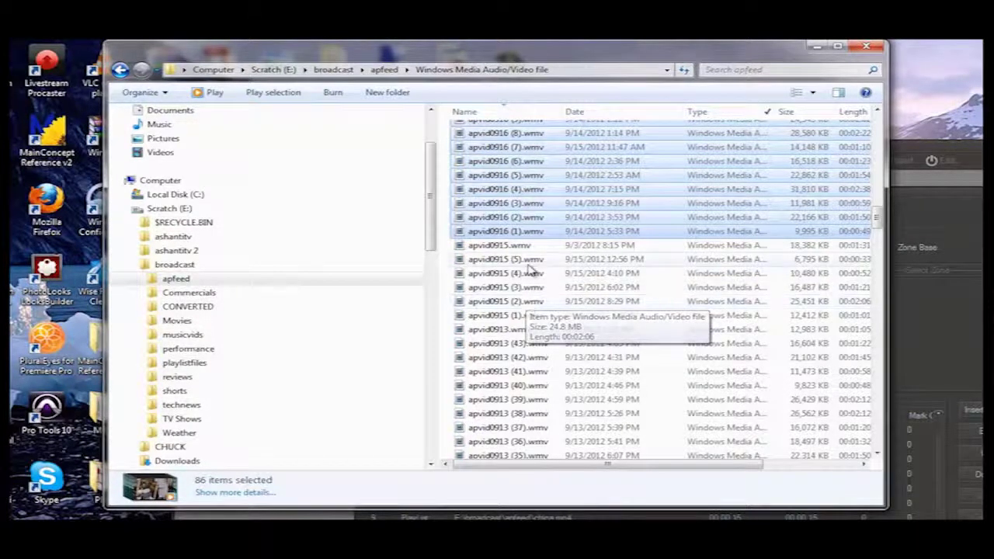
shift+click(530, 262)
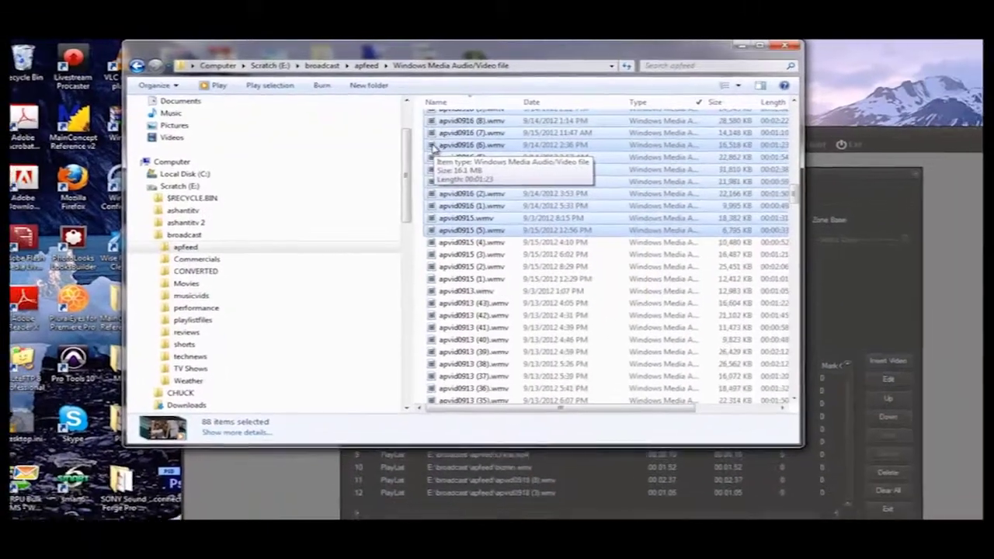
Drag the 88 selected WMV clips from Explorer into the Songs List below row 11
drag(466, 164, 563, 203)
drag(509, 177, 750, 469)
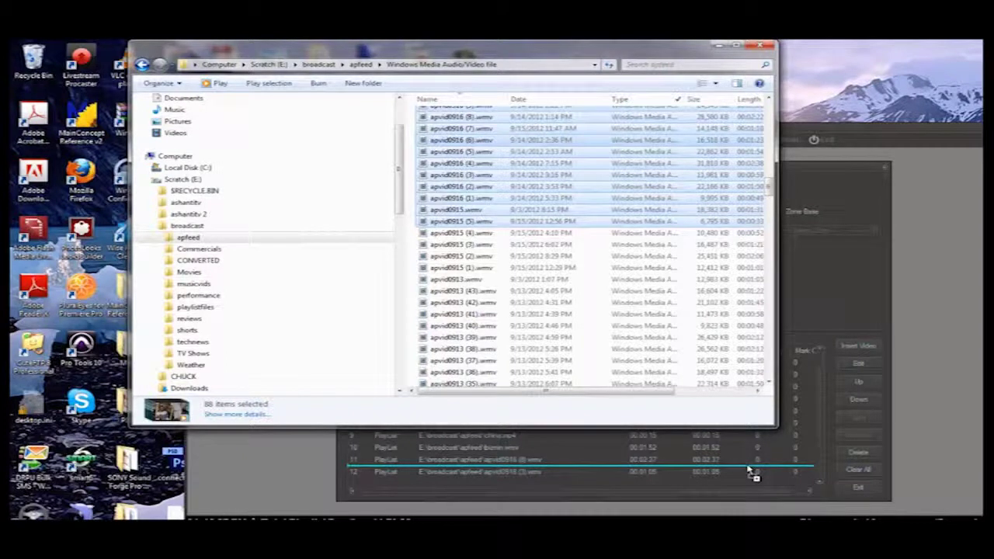
drag(751, 469, 750, 469)
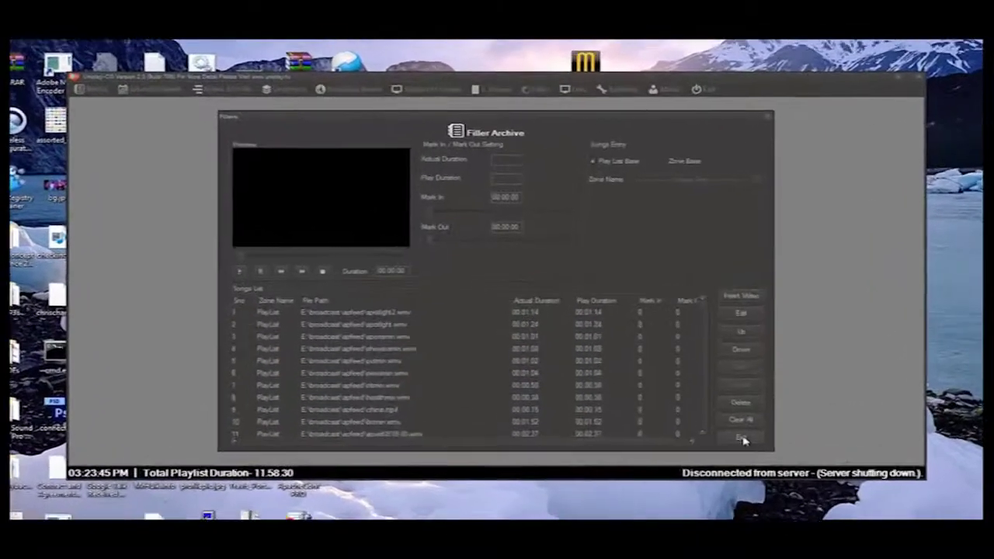
click(744, 440)
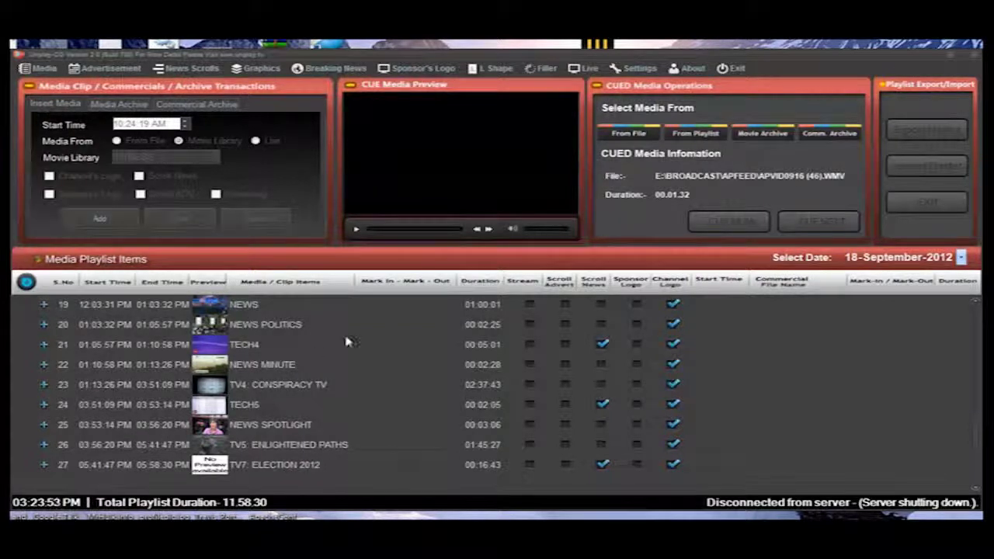
click(546, 71)
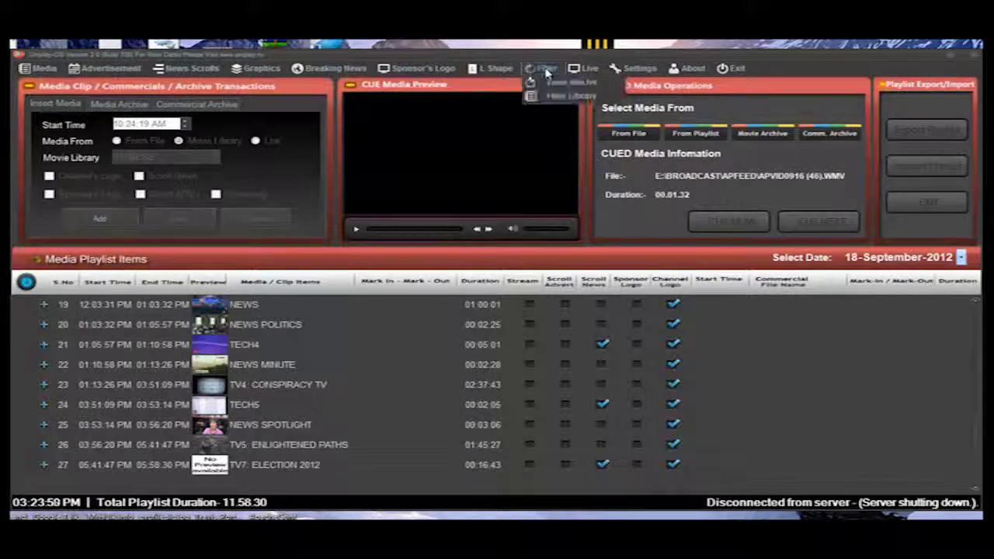
click(558, 97)
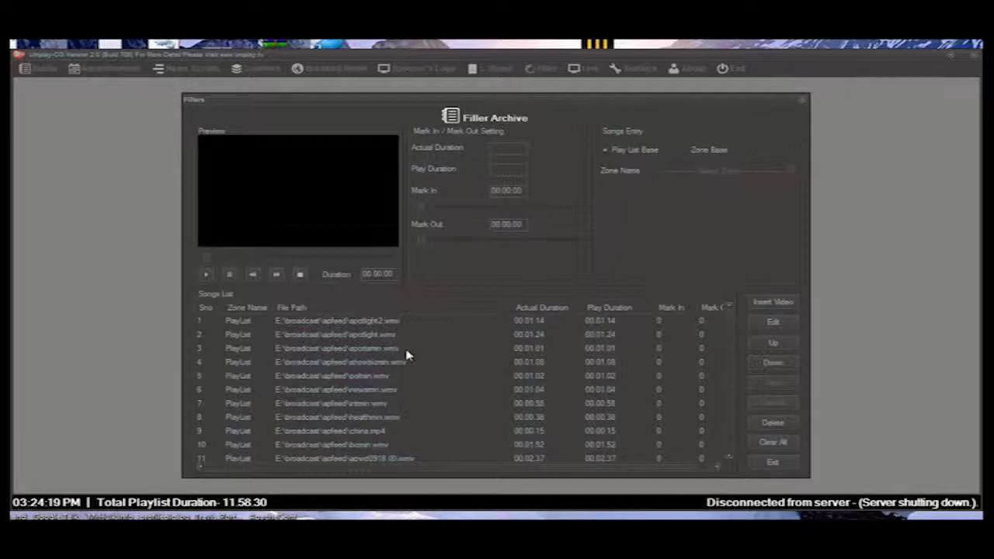
Exit the Filler Archive and bring the main window's 18-September-2012 playlist (items 19–27) to the front
click(773, 464)
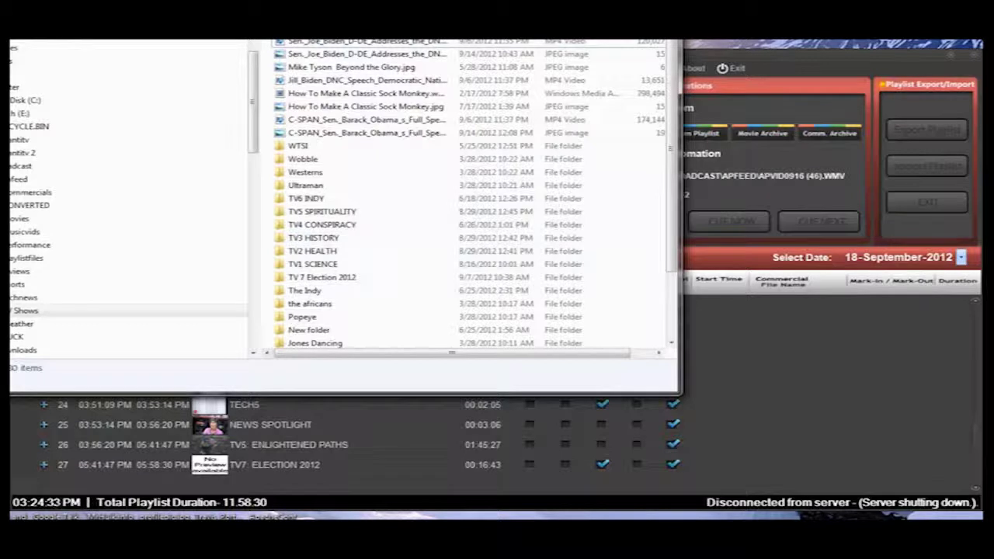
click(746, 179)
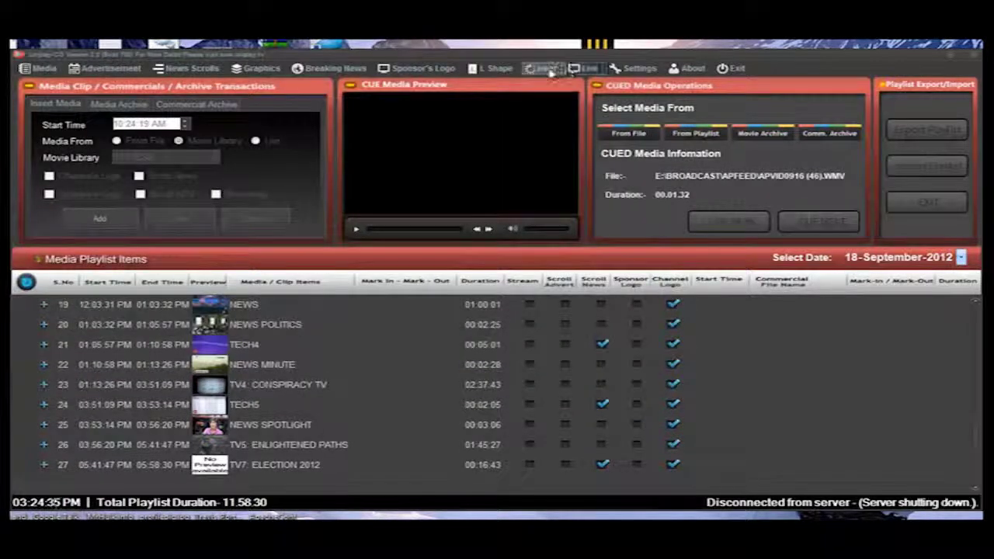